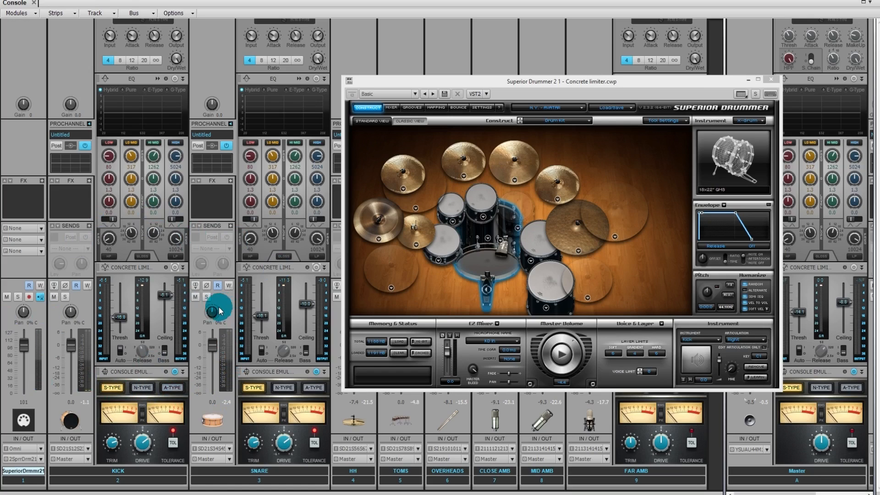
Audition pieces of the drum kit, clear the Superior Drummer window from view and play back the drum tracks.
left_click(488, 262)
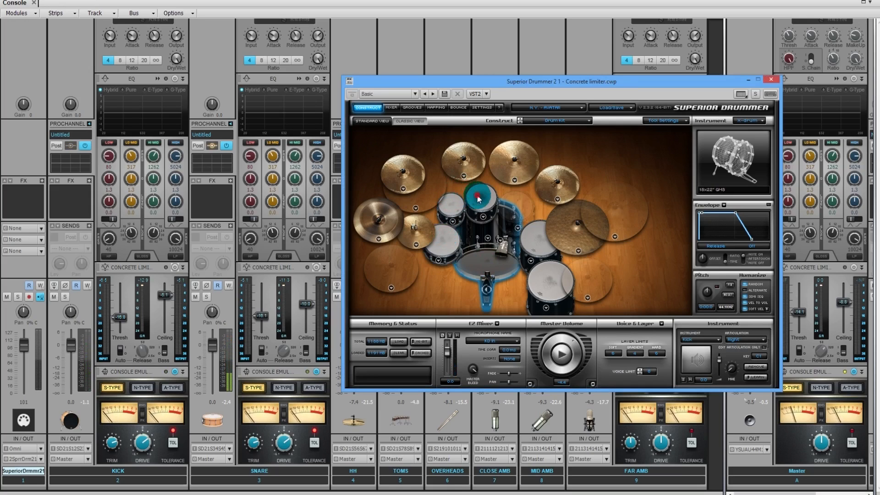
left_click(548, 241)
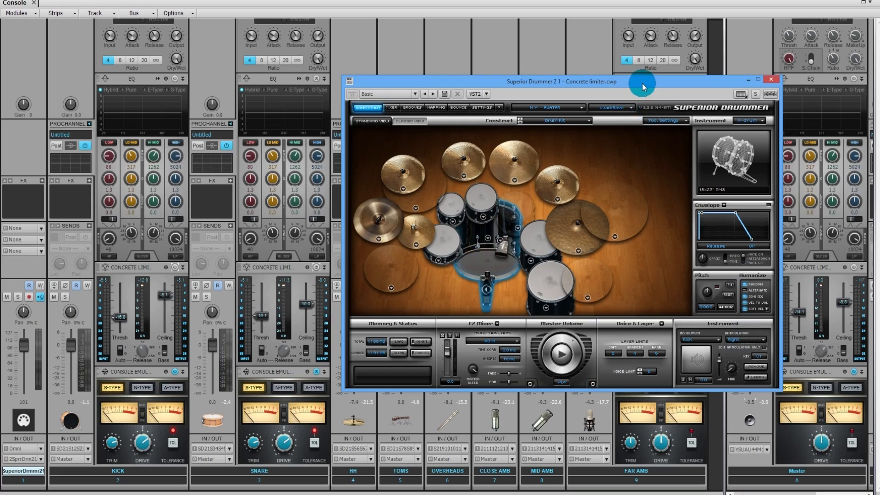
left_click_drag(643, 86, 879, 137)
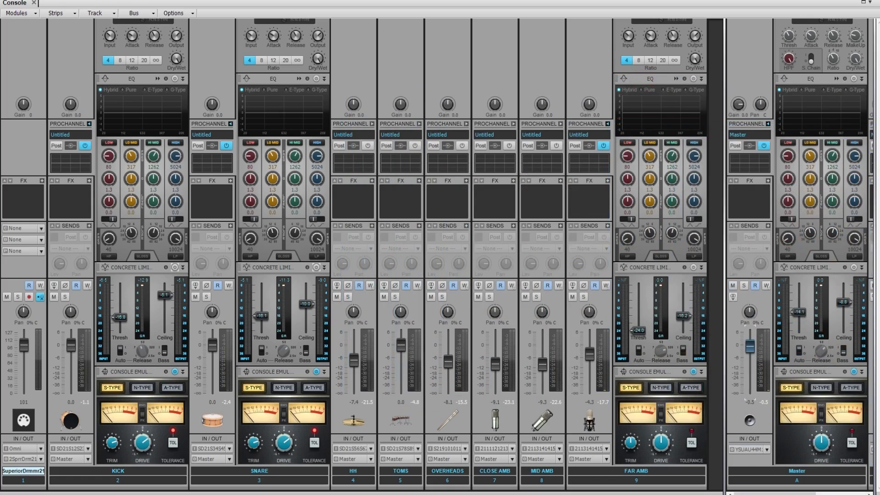
key("space")
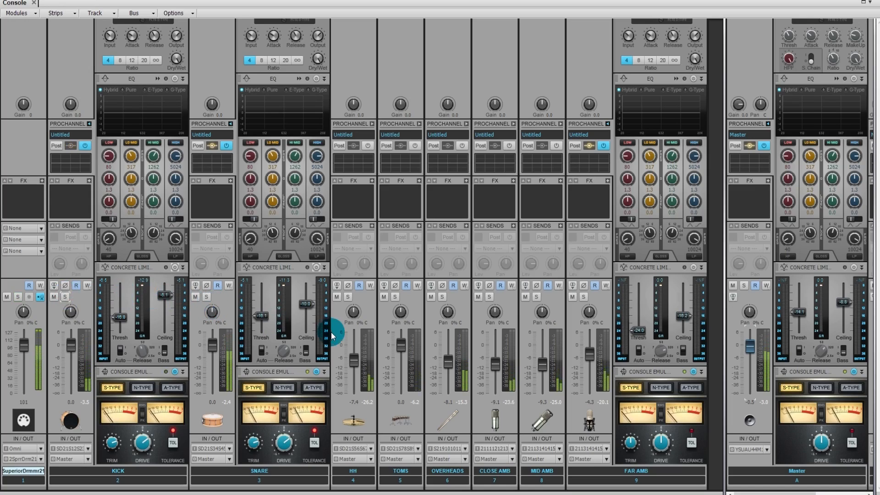
left_click(348, 298)
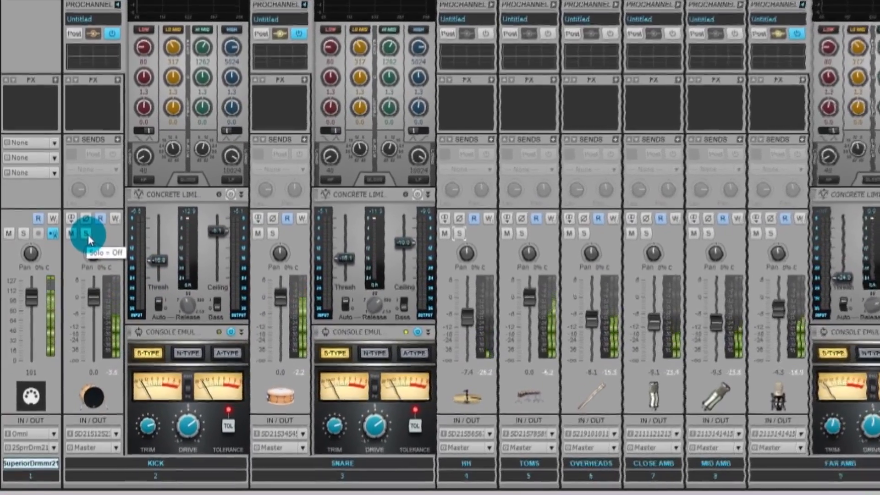
Solo the KICK track and turn on its Concrete Limiter.
left_click(77, 260)
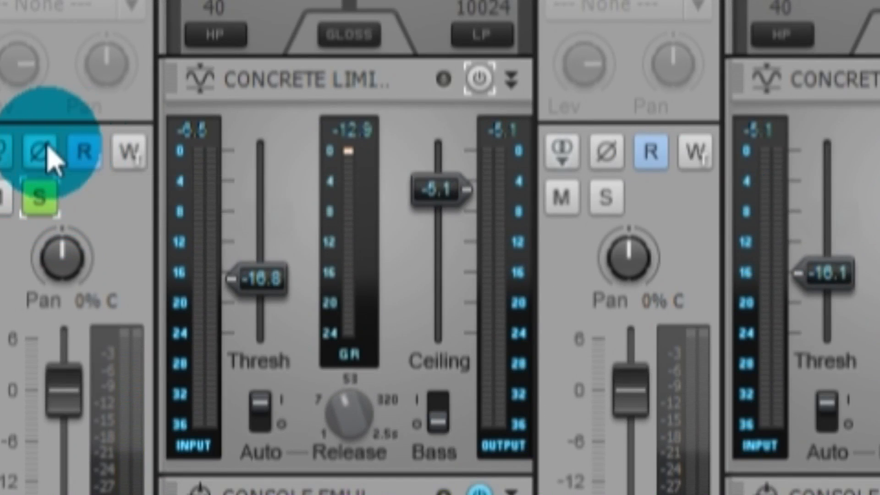
left_click(481, 89)
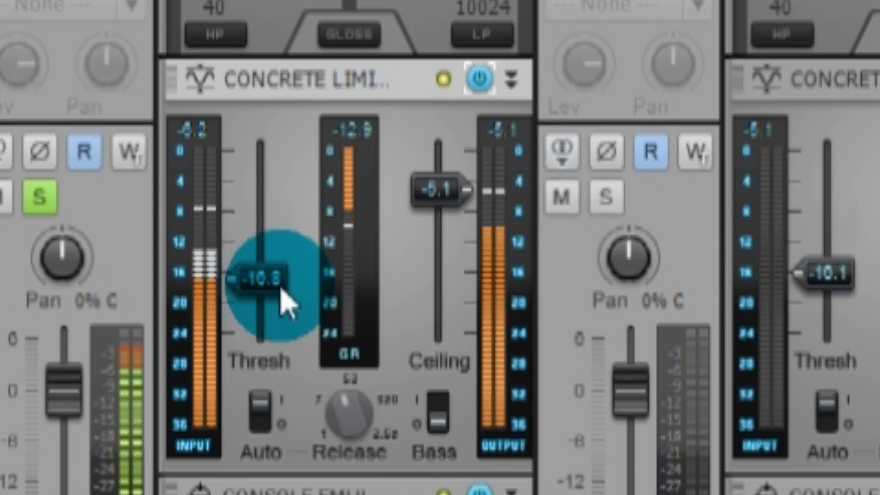
Lower the KICK limiter's output ceiling to -6.9 dB and compare the sound with the limiter bypassed and active.
mouse_move(271, 277)
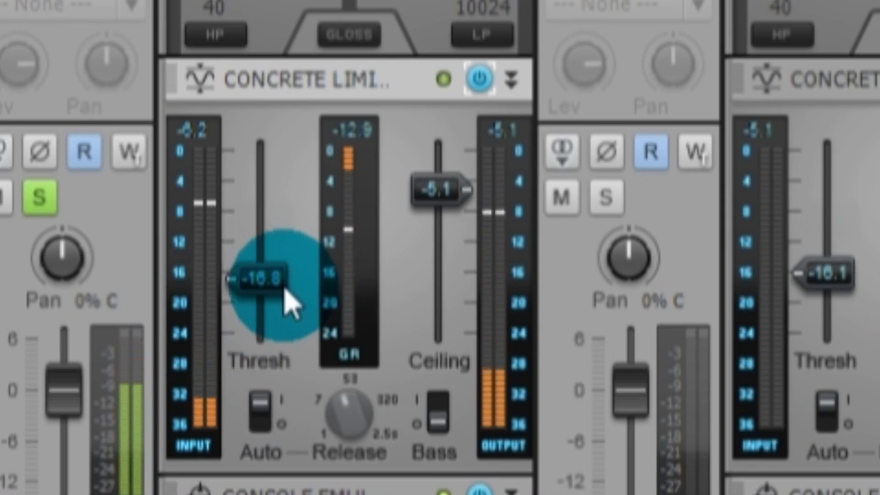
mouse_move(285, 292)
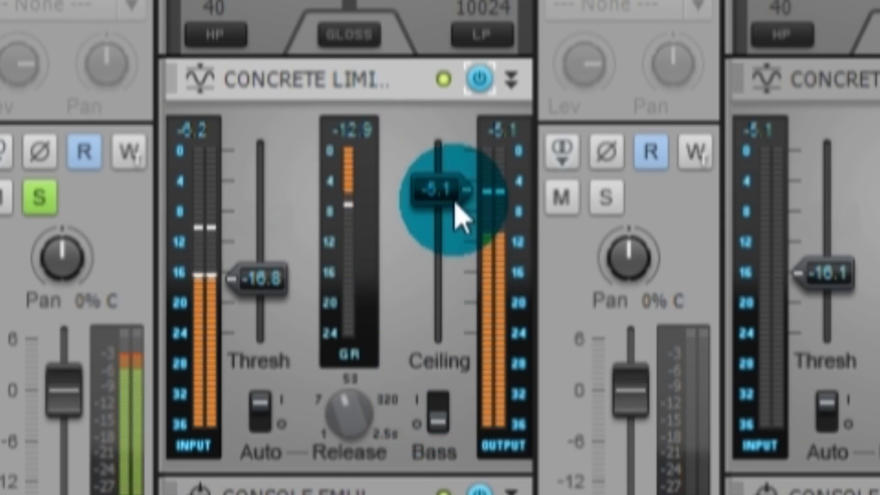
mouse_move(448, 207)
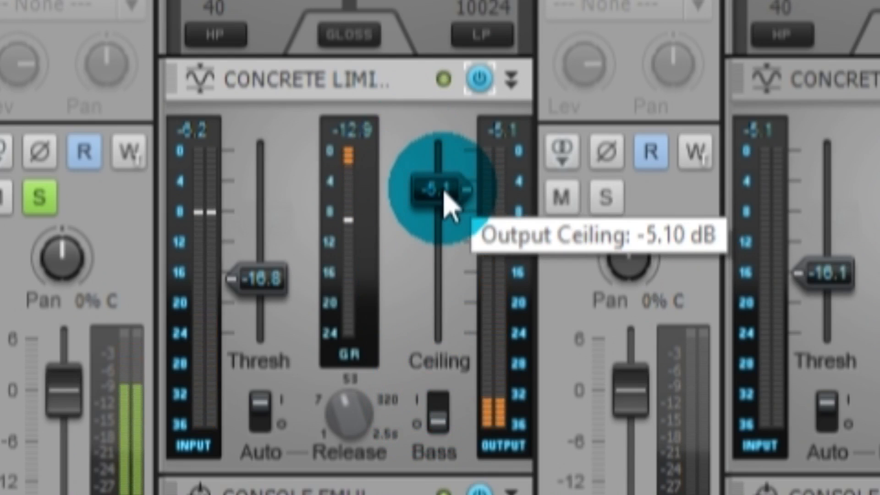
mouse_move(449, 207)
left_mouse_down()
mouse_move(448, 176)
mouse_move(448, 256)
mouse_move(448, 212)
left_mouse_up()
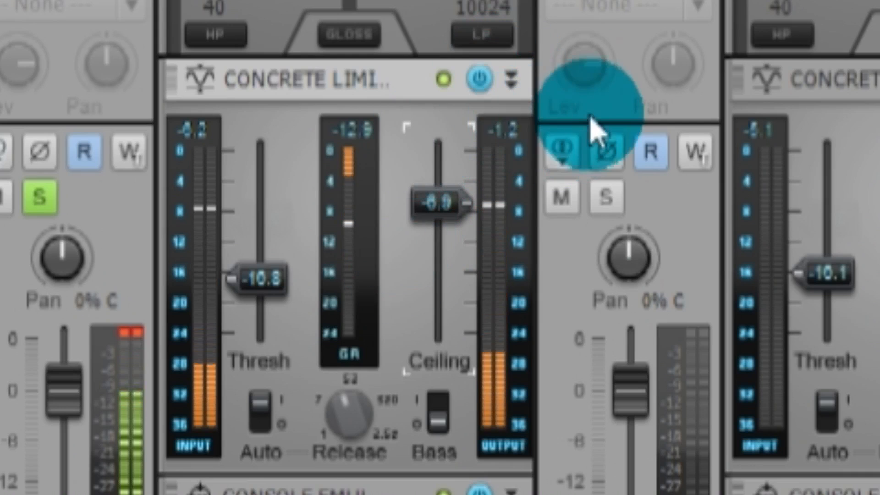
left_click(487, 84)
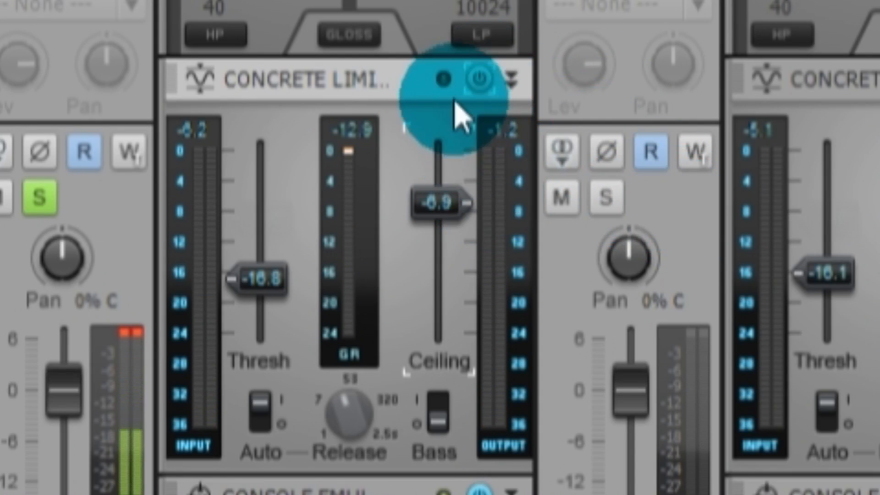
left_click(482, 82)
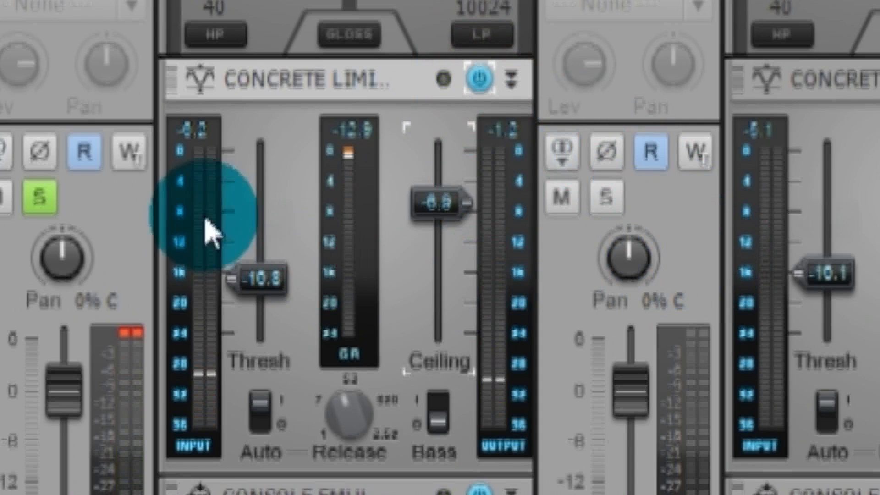
Unsolo the KICK track and audition its limiter with the Bass option on and off.
left_click(46, 207)
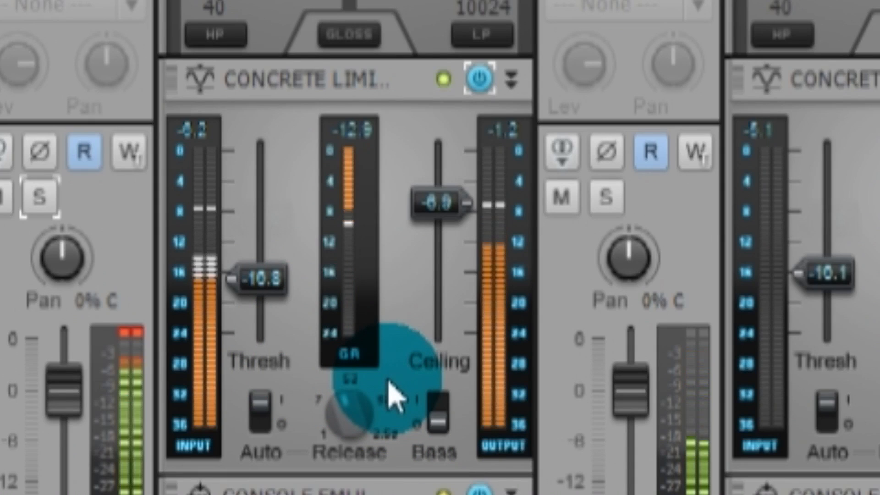
left_click(445, 436)
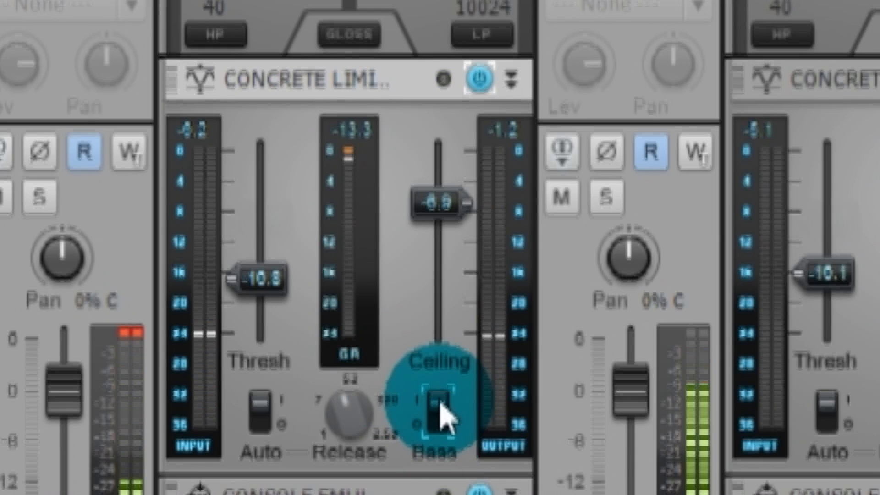
left_click(441, 403)
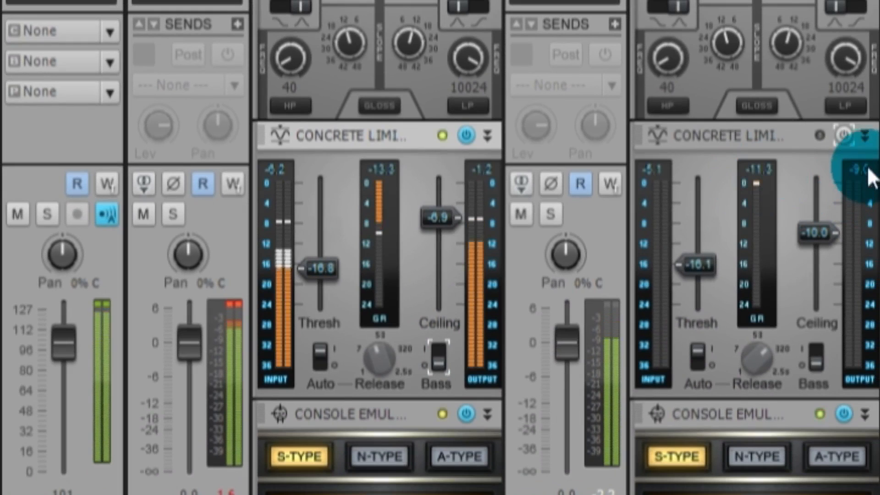
Bypass the KICK limiter and turn on the SNARE limiter with a ceiling of -10.3 dB and the Bass option enabled.
left_click(467, 136)
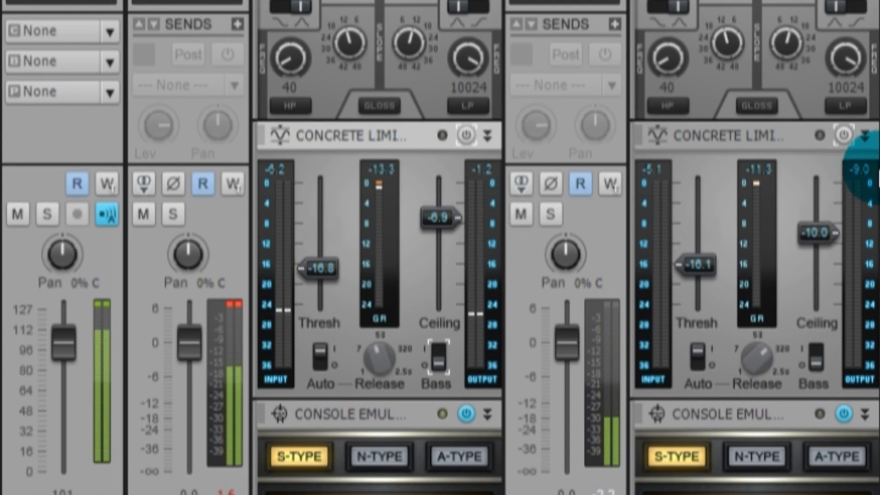
left_click(844, 135)
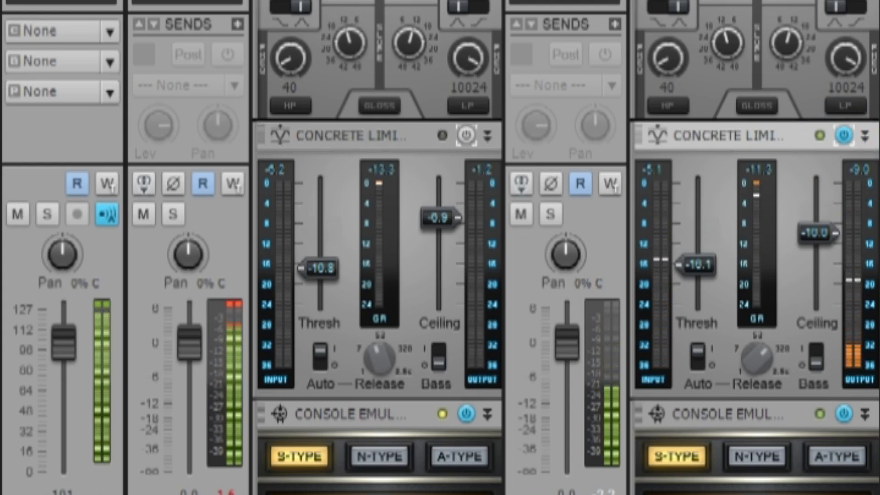
left_click_drag(822, 230, 822, 232)
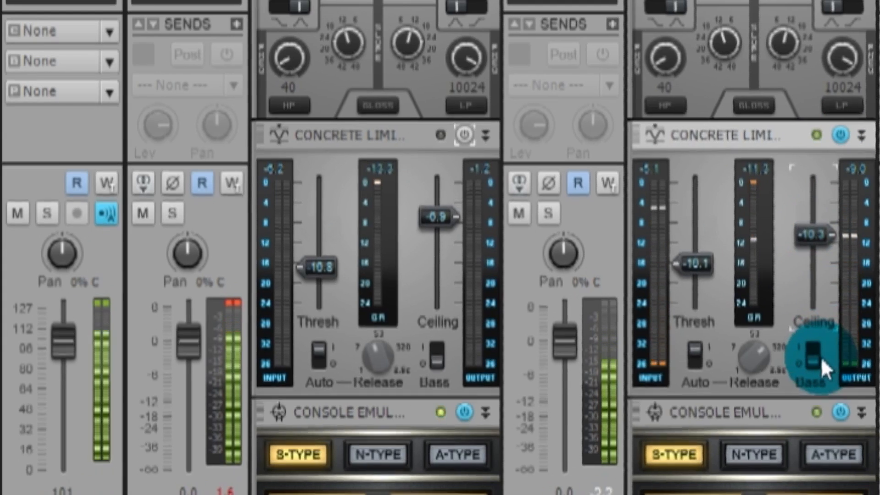
left_click(821, 359)
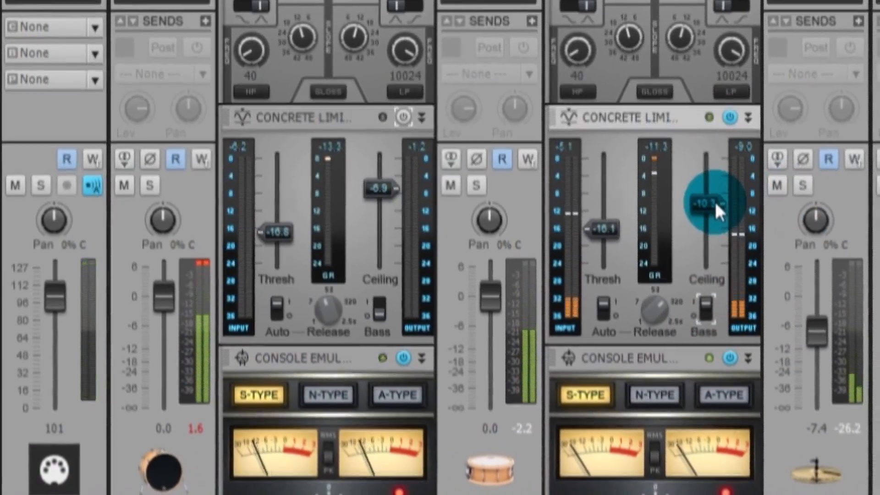
mouse_move(742, 211)
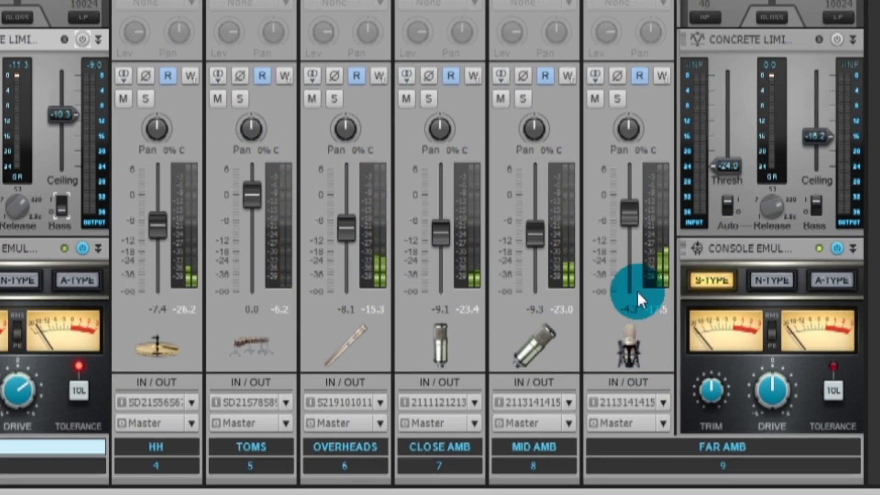
Solo the FAR AMB track and set its volume to -4.9 dB.
left_click(617, 99)
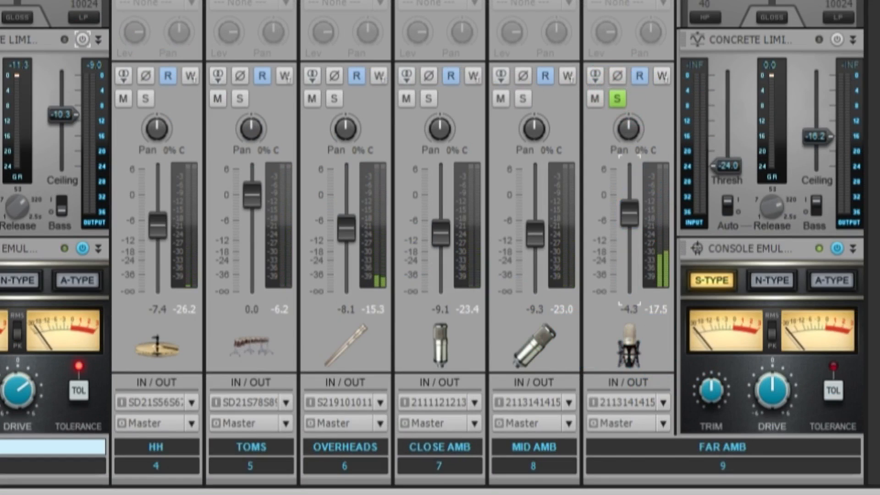
left_click_drag(630, 212, 630, 191)
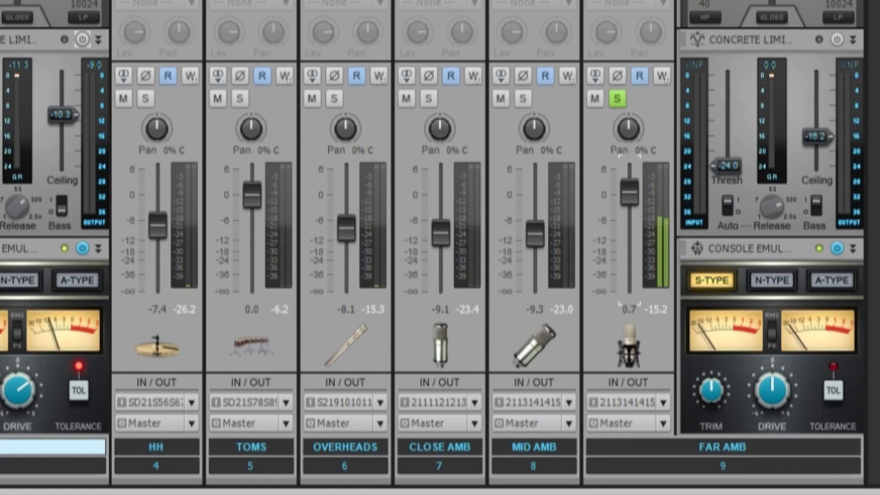
left_click_drag(630, 192, 629, 214)
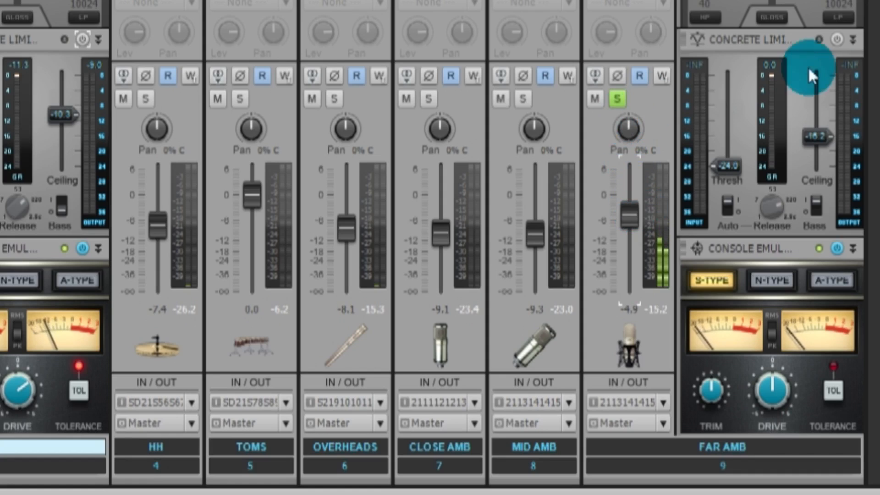
Turn on the FAR AMB track's Concrete Limiter, try its Bass option and unsolo the track.
left_click(837, 40)
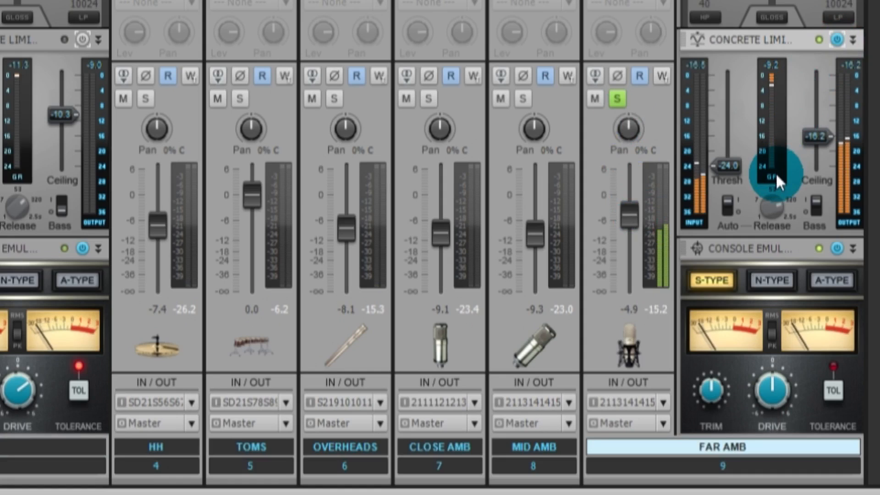
left_click(816, 205)
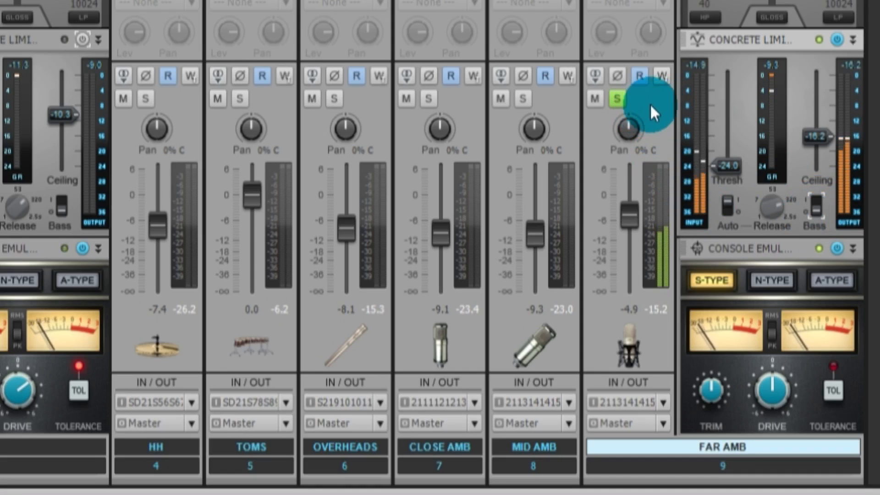
left_click(619, 101)
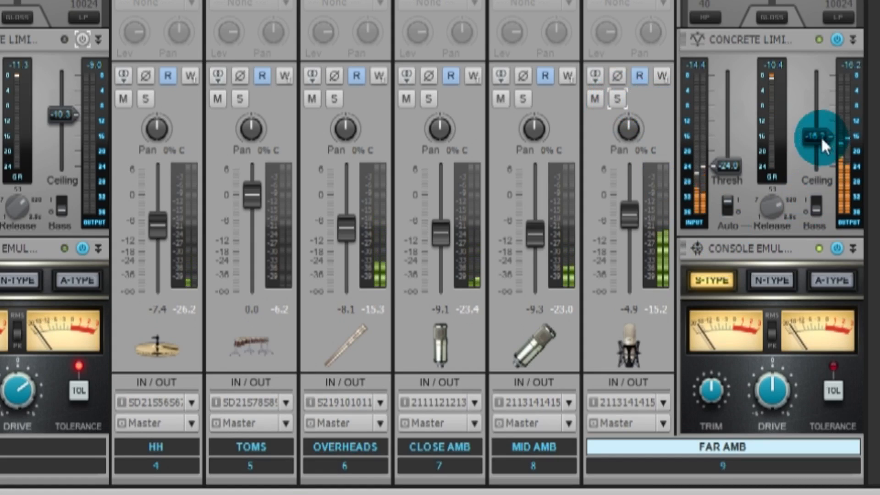
Set the FAR AMB limiter's output ceiling to -14.7 dB and rebalance the track's volume to -4.5 dB.
left_click_drag(630, 214, 630, 200)
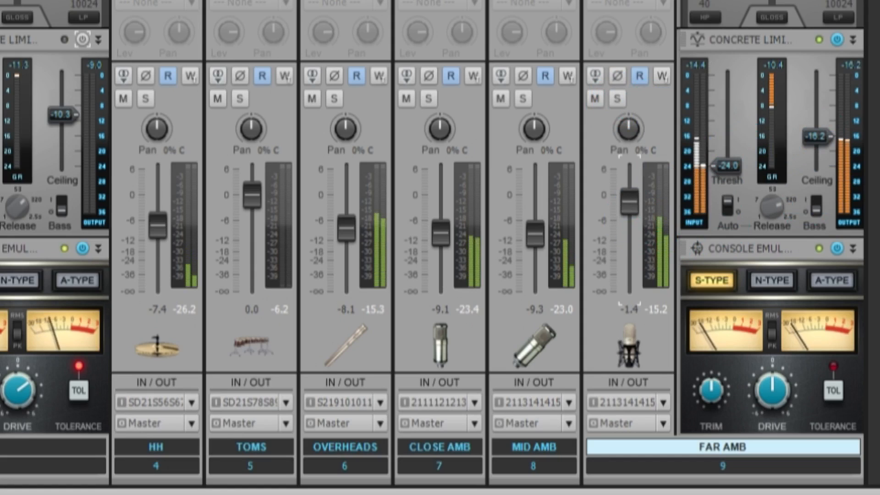
left_click_drag(796, 135, 796, 130)
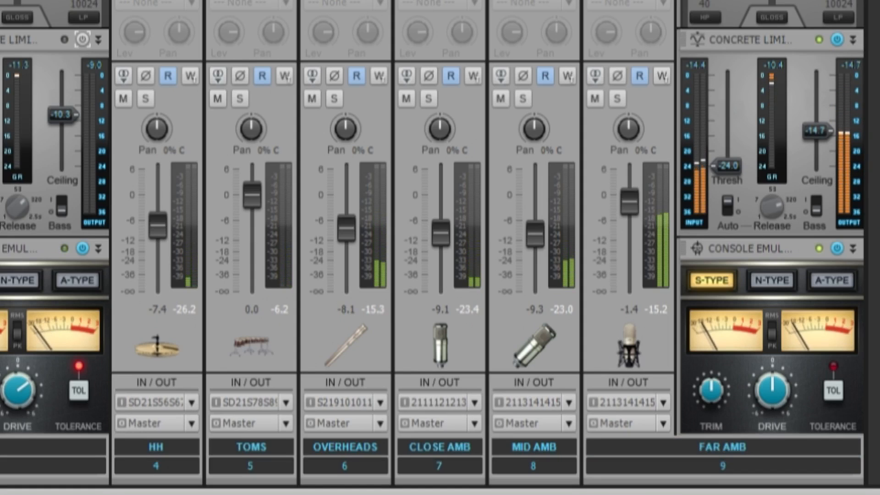
left_click(818, 130)
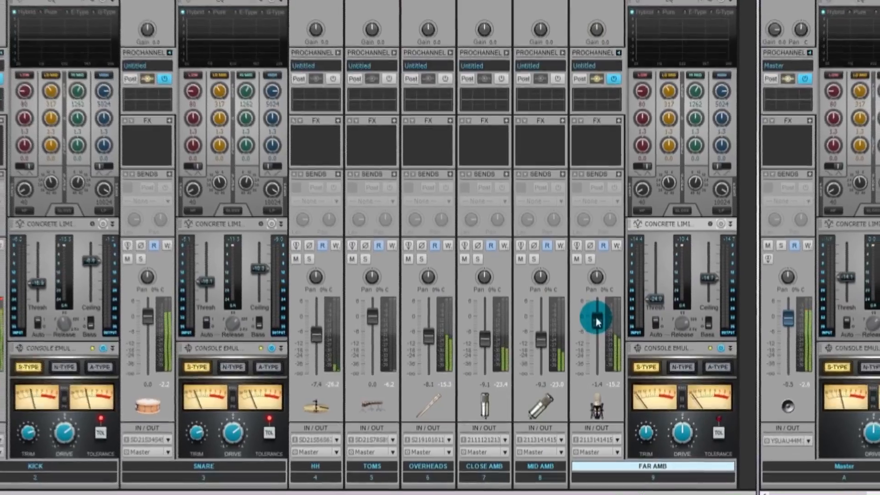
left_click_drag(596, 317, 598, 325)
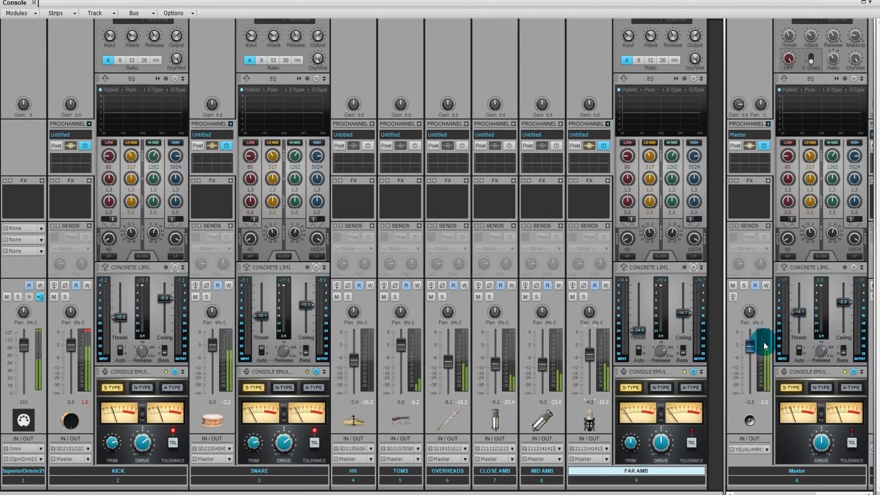
Turn on the Master bus Concrete Limiter and adjust its threshold and output ceiling while listening to the full mix.
left_click(855, 269)
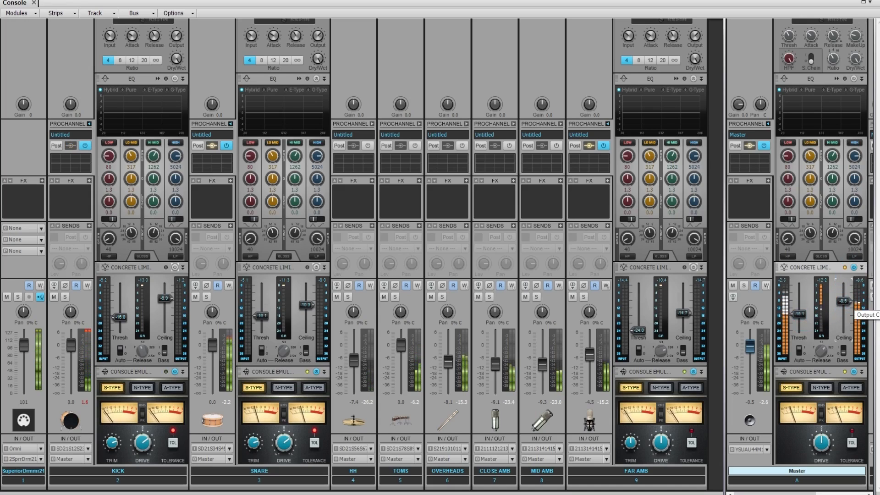
left_click(803, 316)
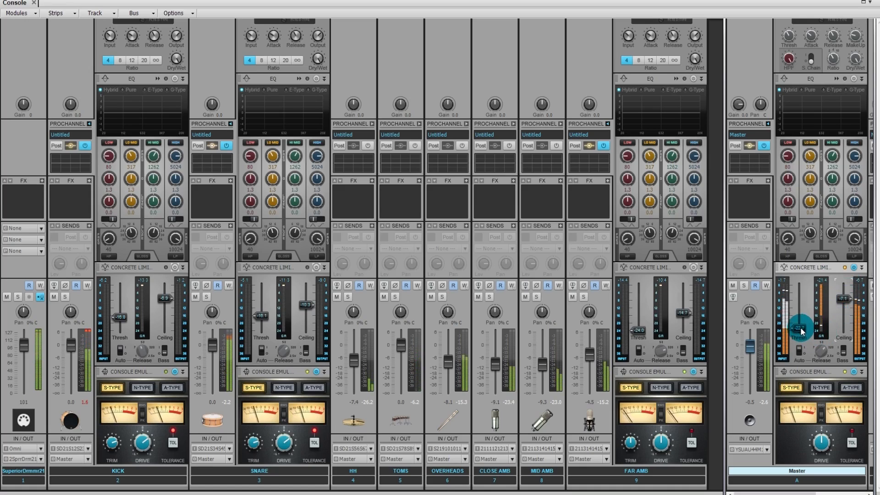
left_click_drag(798, 328, 843, 301)
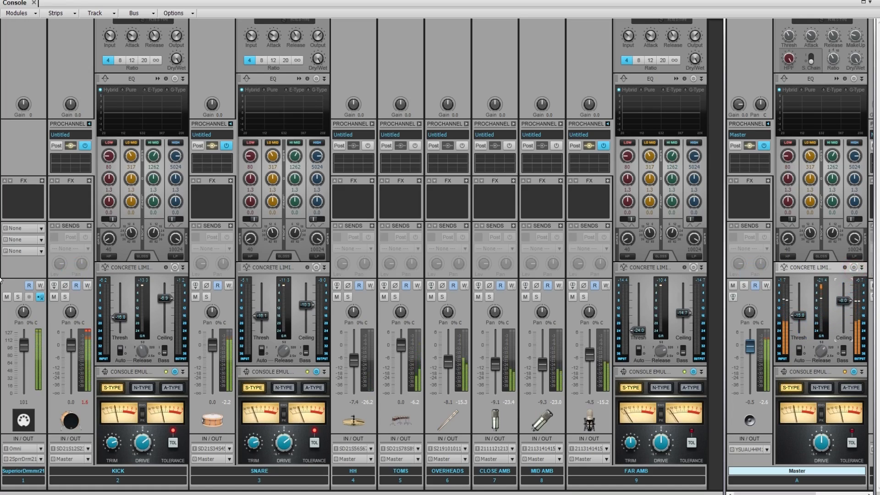
Turn on the Concrete Limiters of the KICK, SNARE and FAR AMB tracks together.
left_click(175, 268)
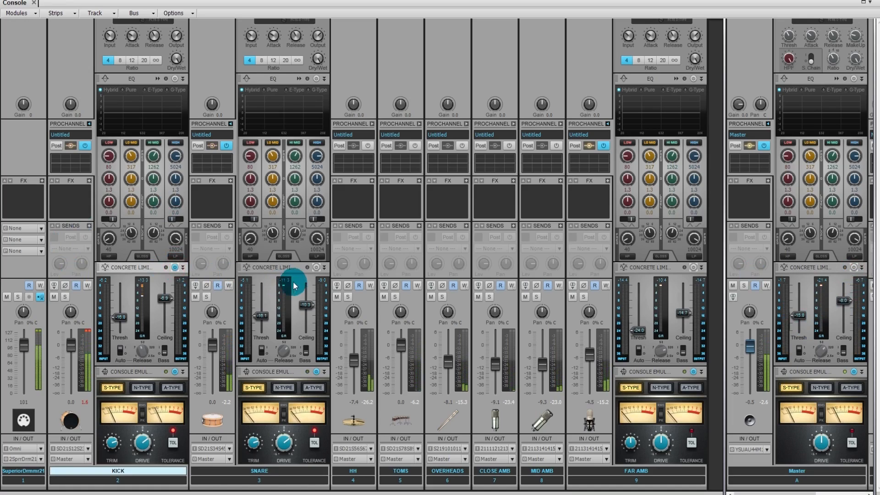
left_click(318, 268)
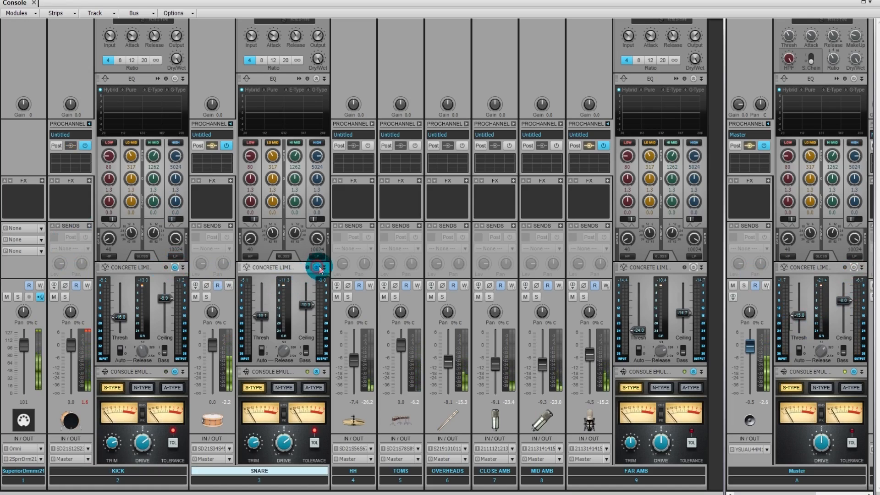
left_click(693, 267)
Set the limiter thresholds to -15.9 dB on KICK and -15.7 dB on SNARE, and slightly lower the FAR AMB volume.
left_click(122, 317)
left_click_drag(120, 318, 138, 309)
left_click_drag(257, 315, 257, 304)
left_click_drag(589, 354, 589, 357)
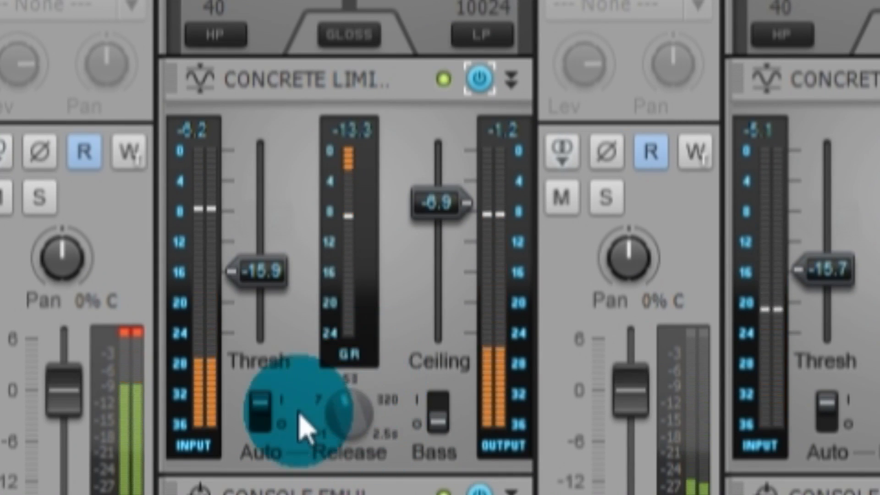
Try the KICK limiter with automatic release off, then switch automatic release back on.
left_click(259, 410)
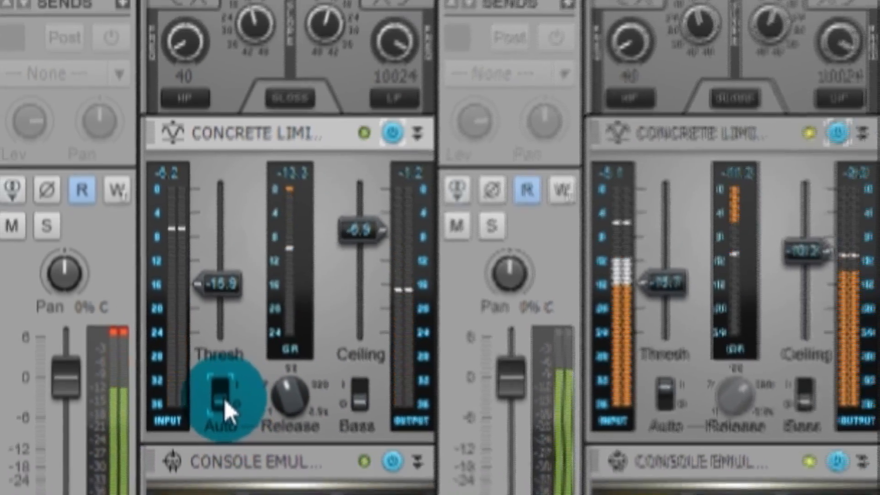
left_click(260, 414)
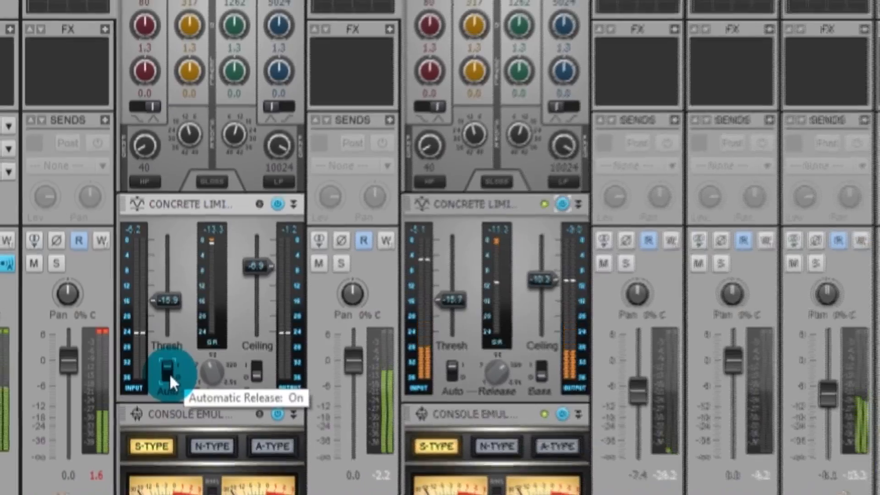